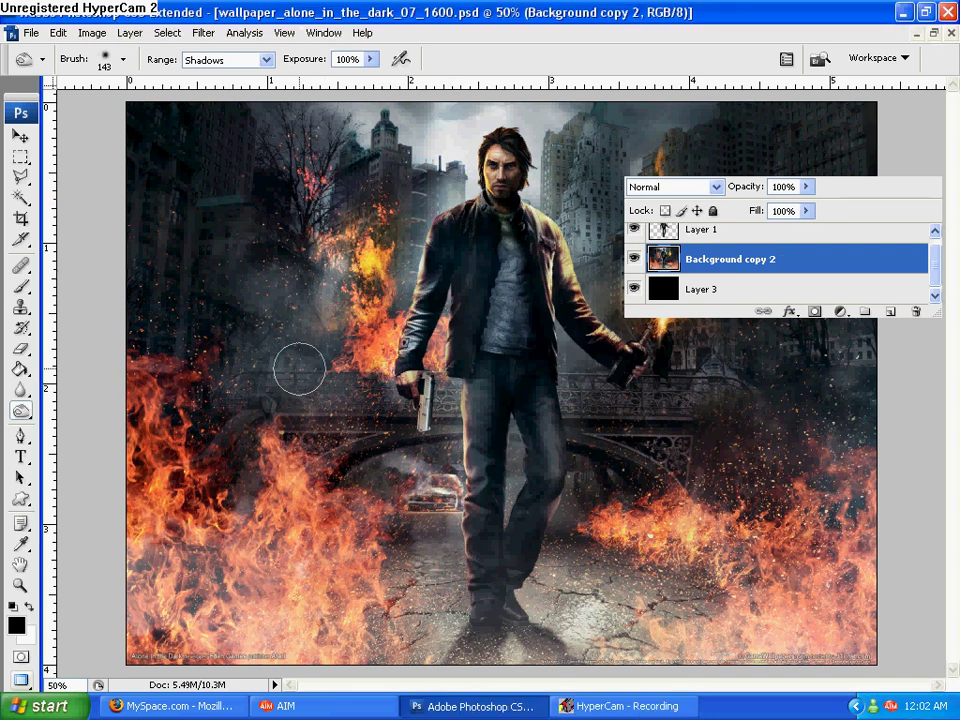
- Move the floating Layers panel aside so the Channels tab with RGB, Red, Green and Blue shows
left_click_drag(895, 155, 868, 106)
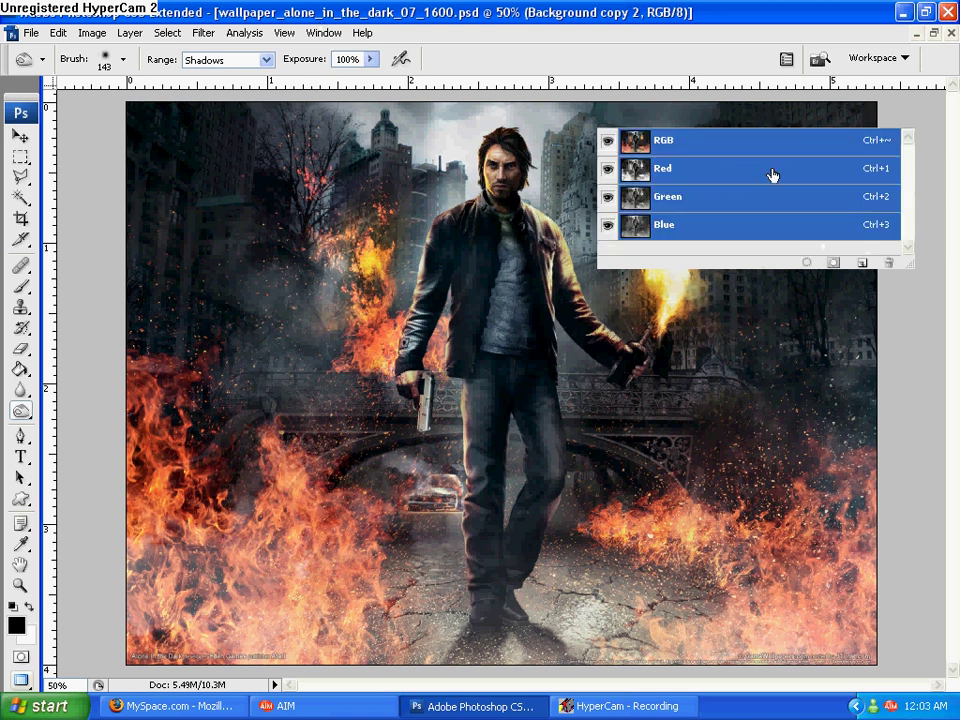
- Duplicate the Red channel into a greyscale Red copy channel and pick the Burn tool
left_click_drag(785, 175, 835, 260)
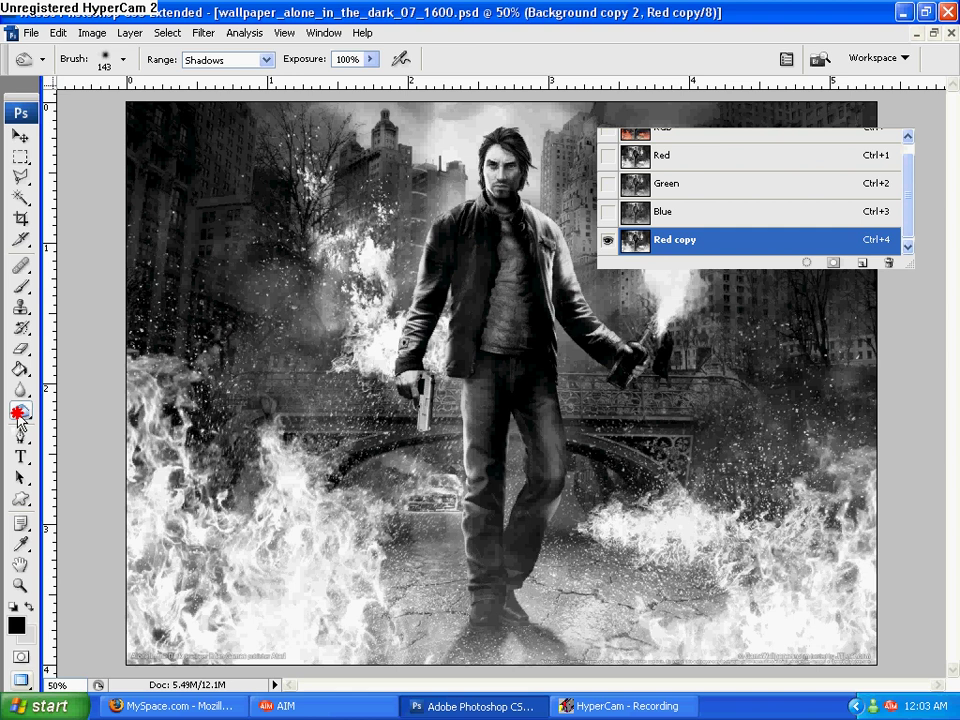
left_click_drag(18, 420, 95, 433)
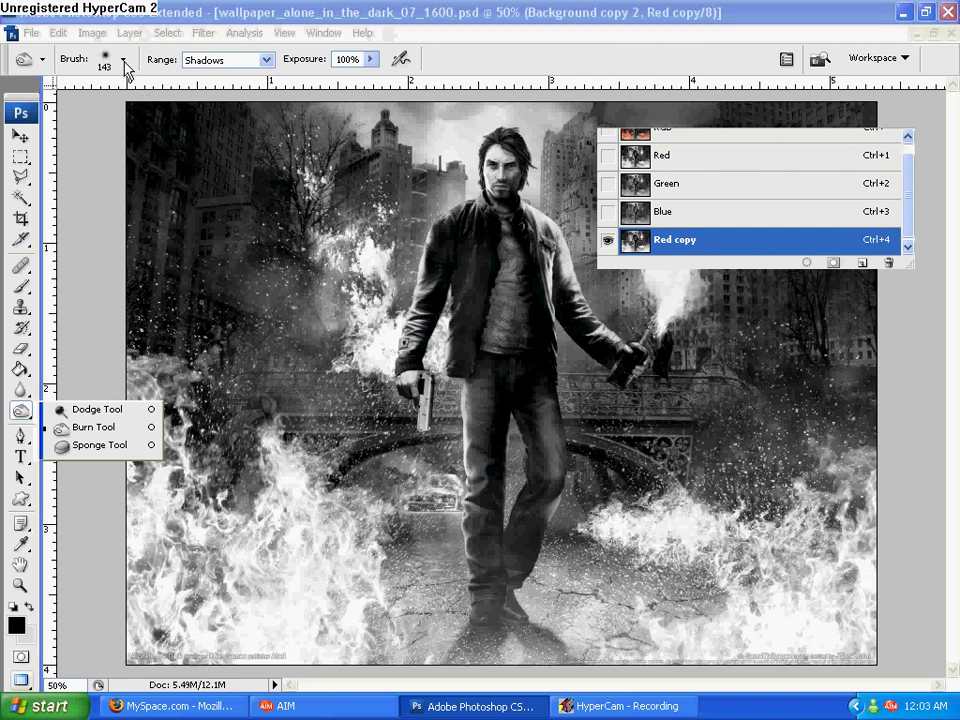
- Enlarge the Burn tool brush to 319 px
left_click(125, 62)
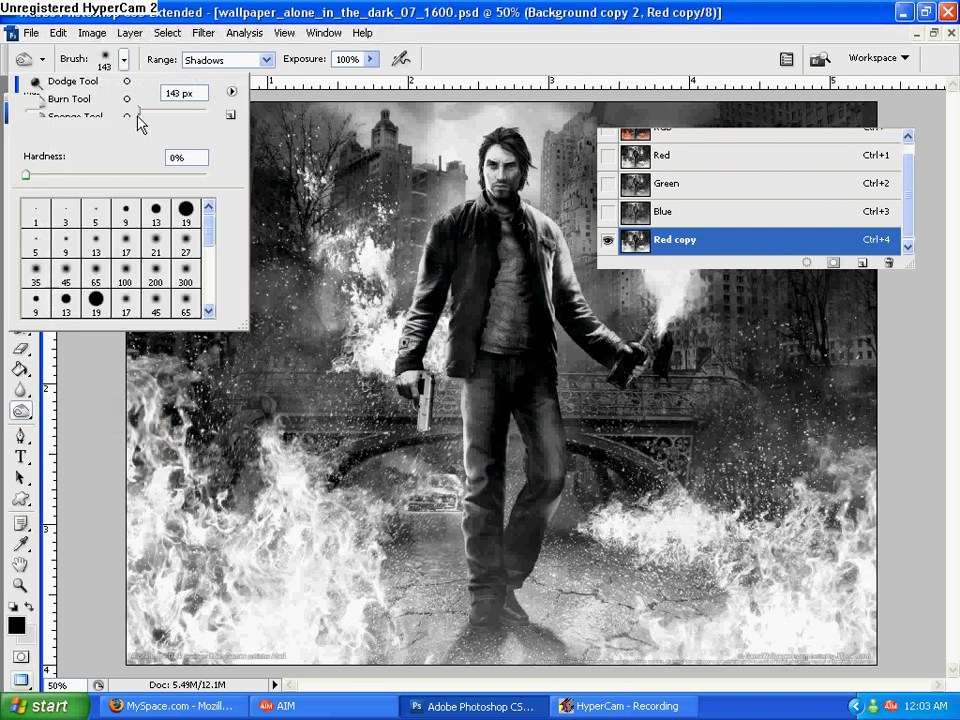
left_click_drag(139, 111, 178, 110)
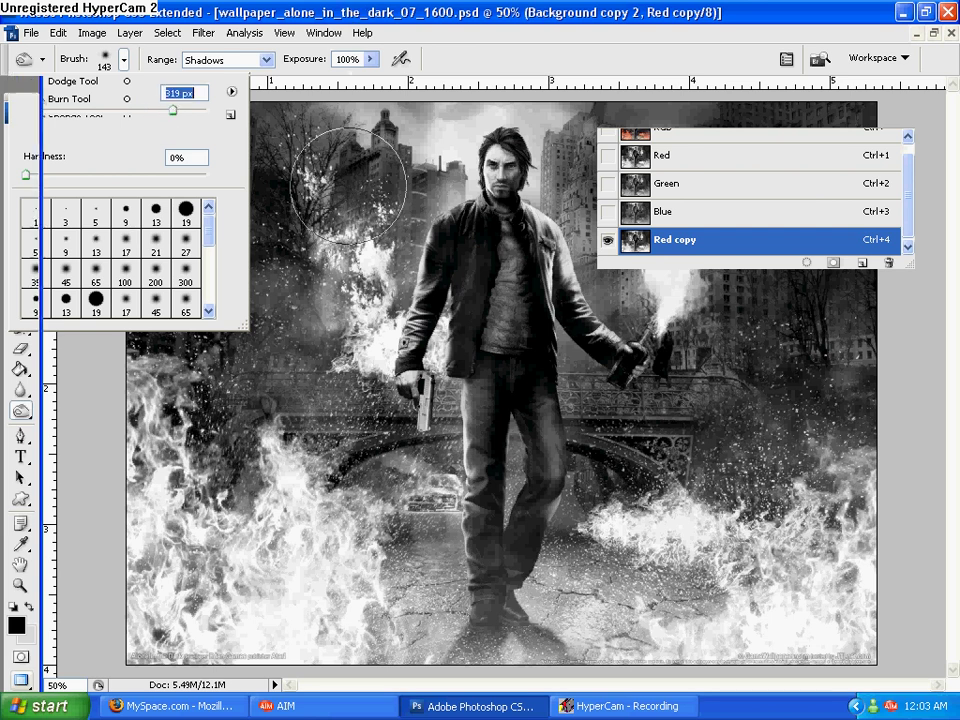
key("Return")
- Burn the buildings, bridge, car, gun and figure to near-black with Range Shadows
mouse_move(191, 227)
left_mouse_down()
mouse_move(129, 268)
mouse_move(439, 160)
left_mouse_up()
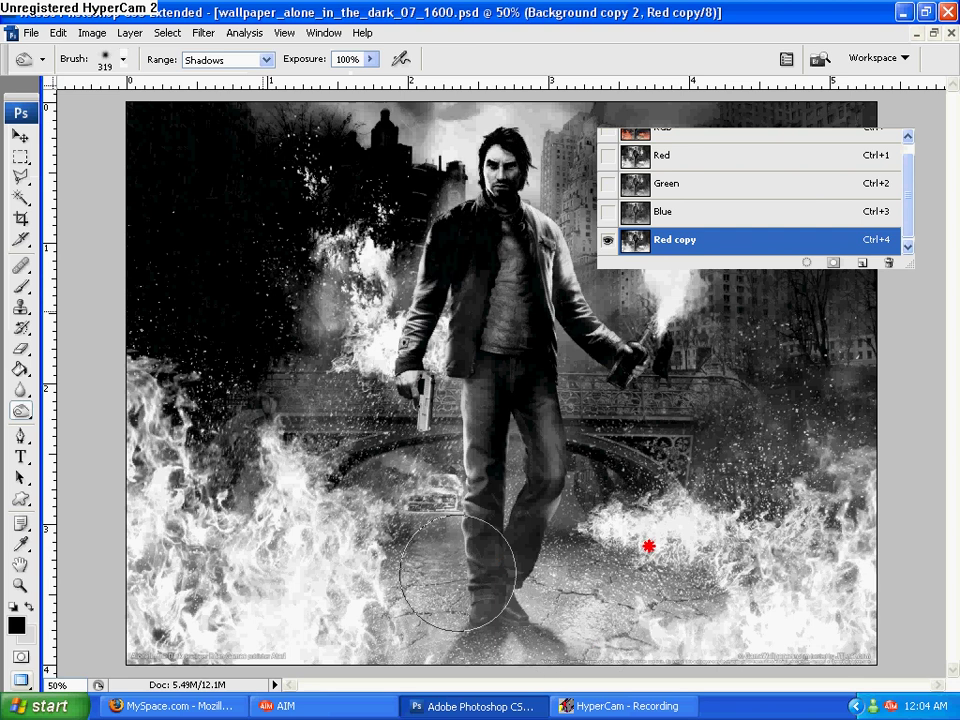
left_click_drag(503, 546, 381, 146)
left_click_drag(563, 475, 612, 432)
mouse_move(597, 515)
left_mouse_down()
mouse_move(493, 521)
mouse_move(632, 679)
mouse_move(428, 503)
mouse_move(421, 133)
mouse_move(520, 118)
mouse_move(366, 422)
mouse_move(523, 443)
mouse_move(283, 253)
mouse_move(475, 342)
left_mouse_up()
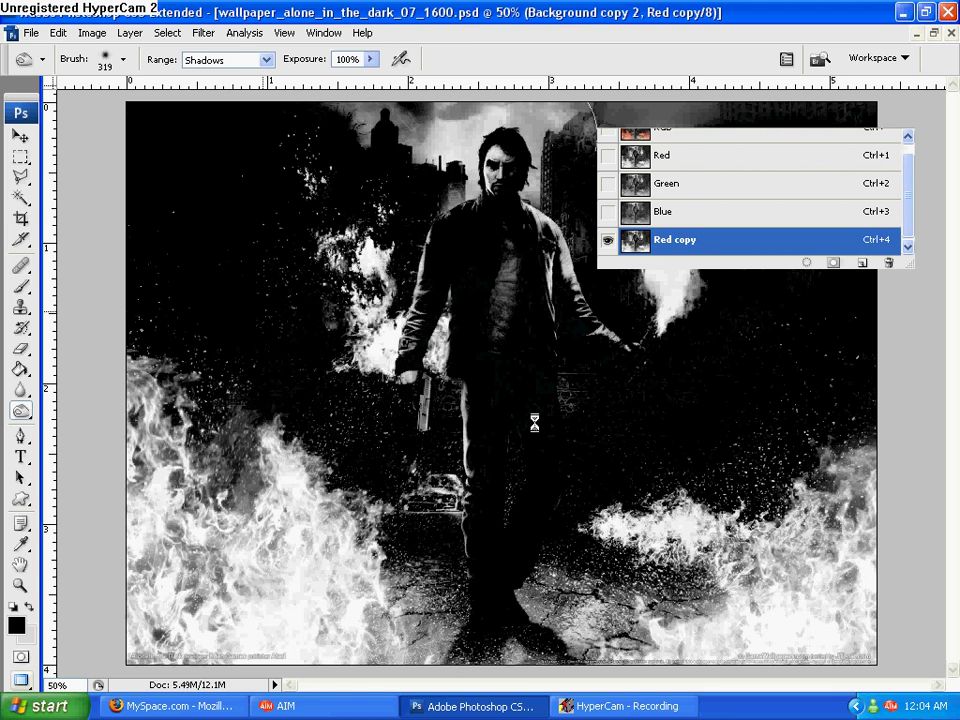
mouse_move(495, 190)
left_mouse_down()
mouse_move(506, 144)
mouse_move(409, 154)
mouse_move(711, 409)
left_mouse_up()
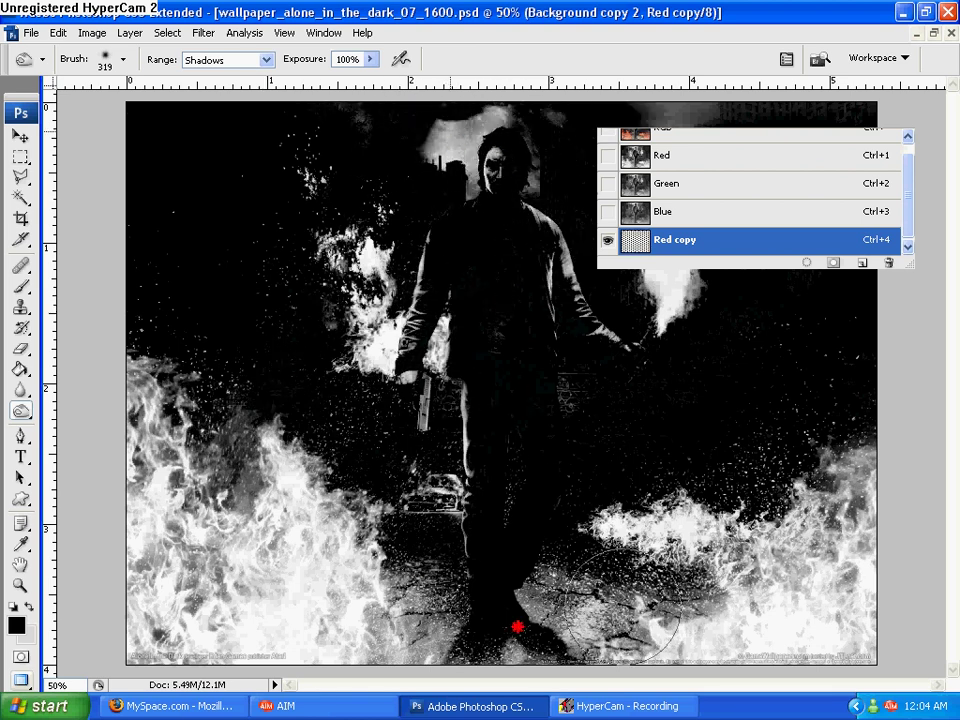
left_click_drag(413, 178, 396, 589)
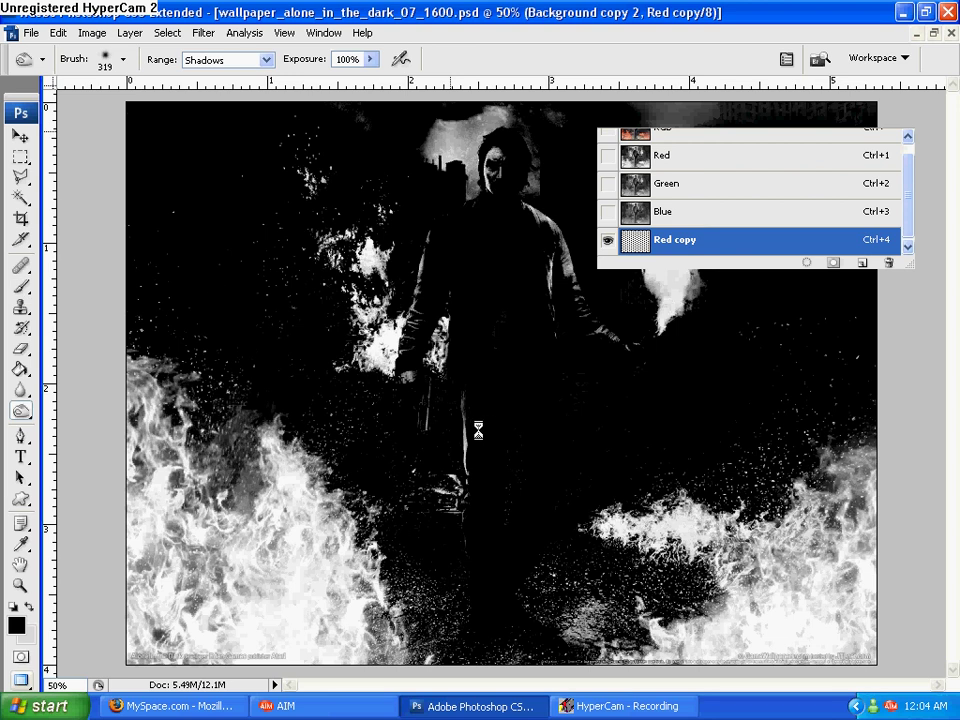
left_click(22, 287)
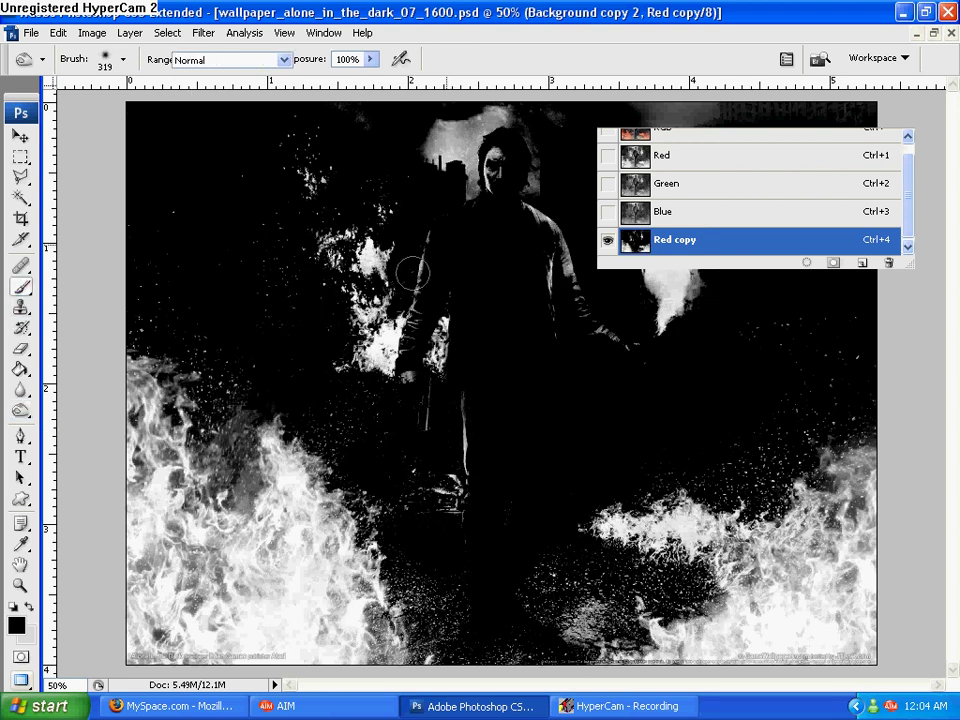
- Paint the figure's left side, torso, arm and shoulder solid black with the Brush
left_click_drag(439, 246, 407, 336)
mouse_move(437, 224)
left_mouse_down()
mouse_move(452, 299)
mouse_move(572, 302)
mouse_move(545, 260)
left_mouse_up()
mouse_move(531, 206)
left_mouse_down()
mouse_move(506, 189)
mouse_move(520, 190)
mouse_move(474, 208)
mouse_move(574, 148)
left_mouse_up()
left_click(363, 116)
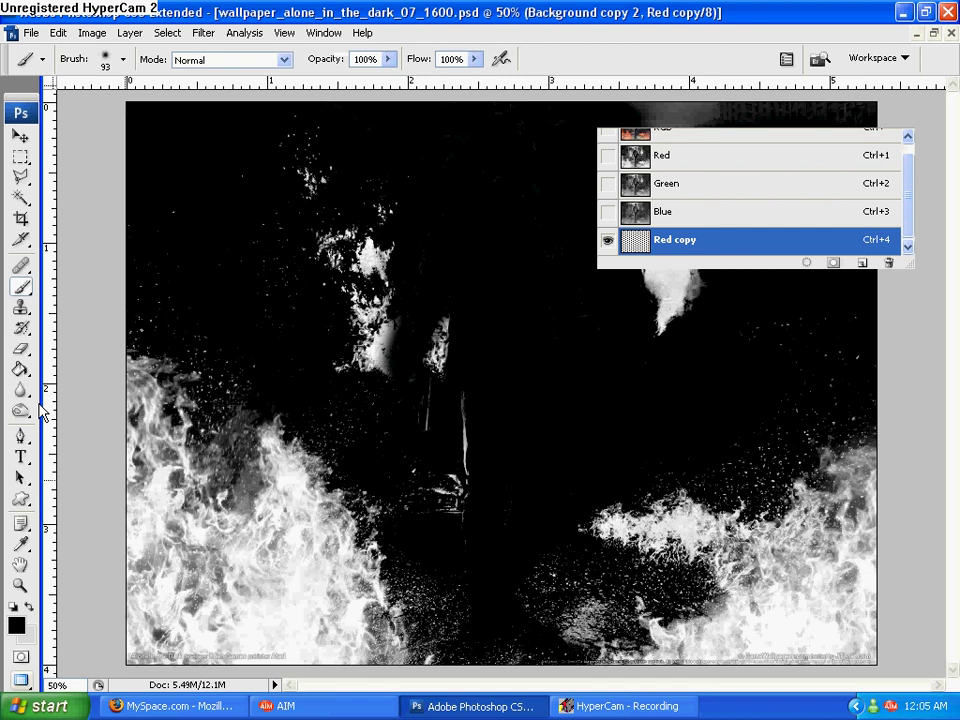
left_click_drag(22, 411, 110, 408)
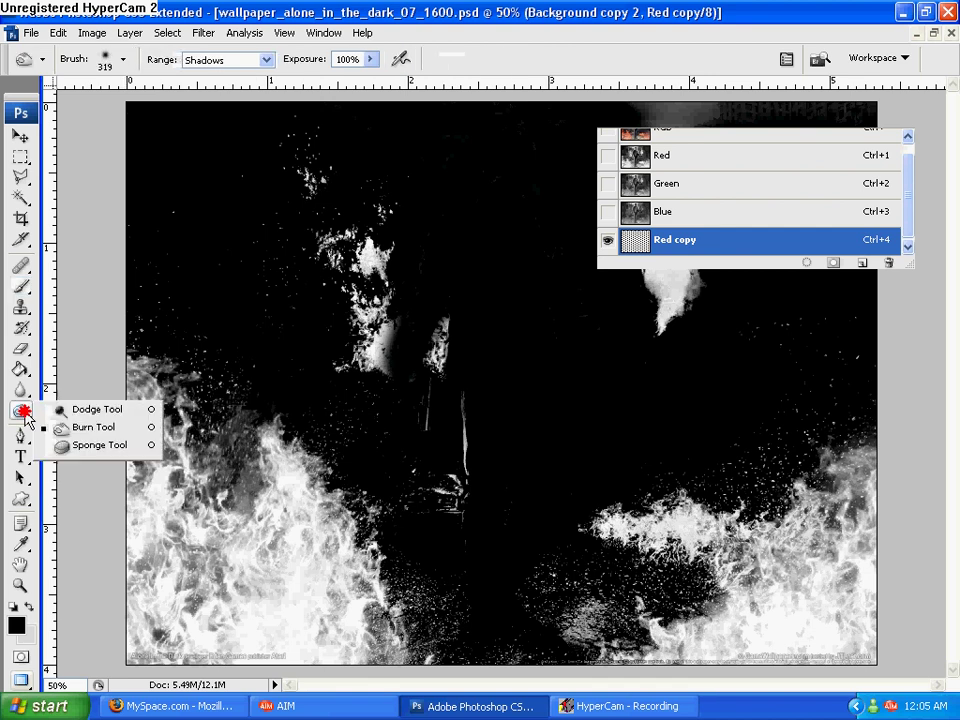
- Set up the Dodge tool with Highlights range, 75% exposure and a smaller brush
left_click(105, 409)
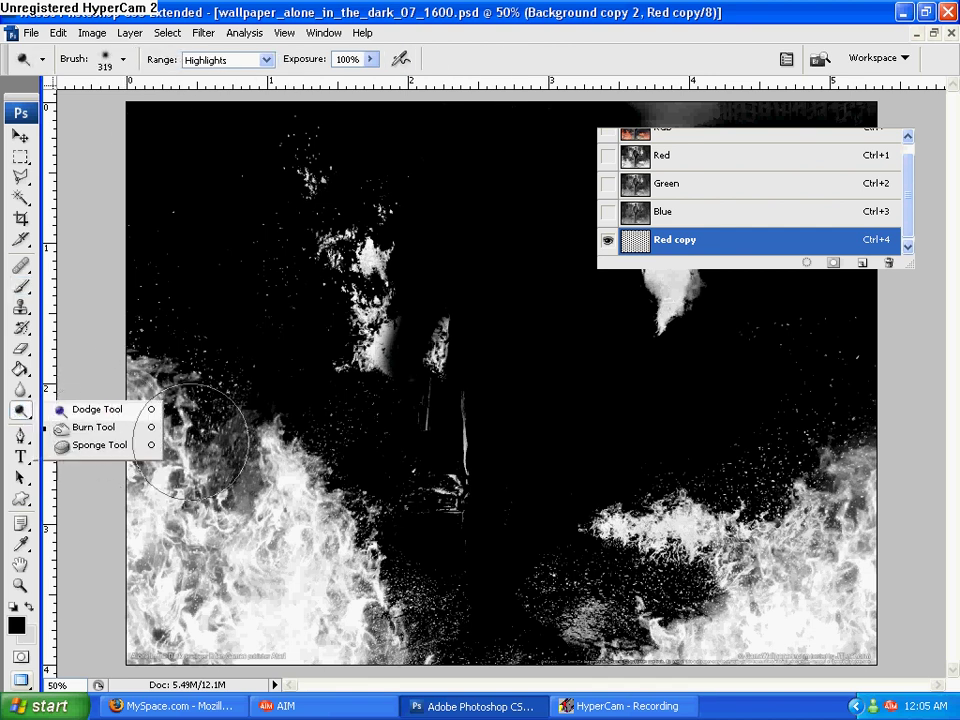
key("7")
key("5")
key("bracketleft")
key("bracketleft")
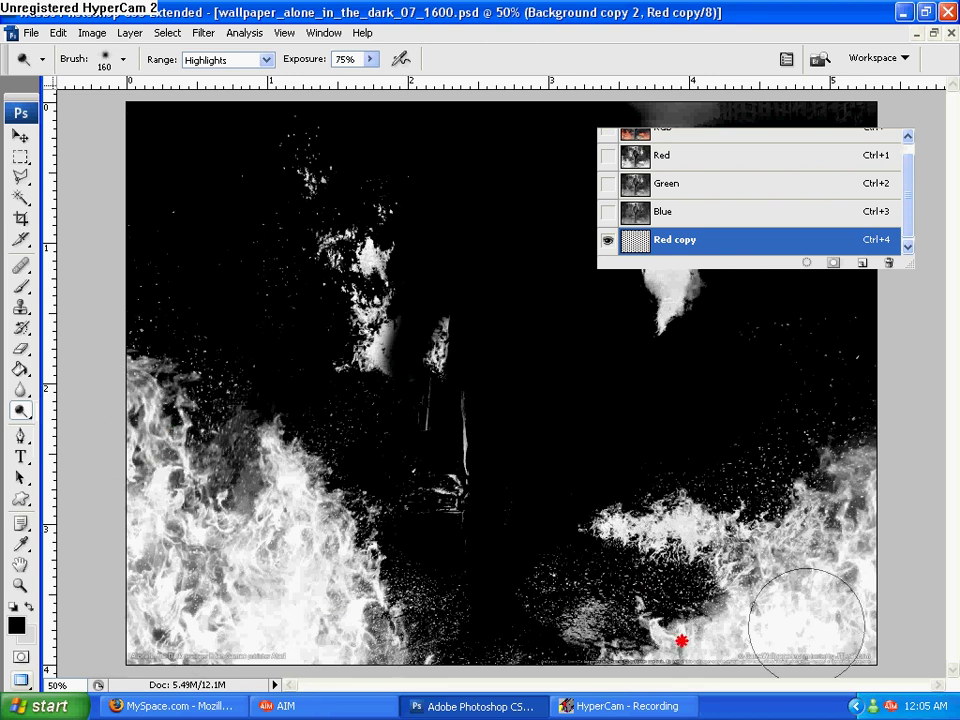
- Dodge the lower-right flames and the area around the vertical streak
left_click_drag(803, 621, 720, 605)
key("ctrl+z")
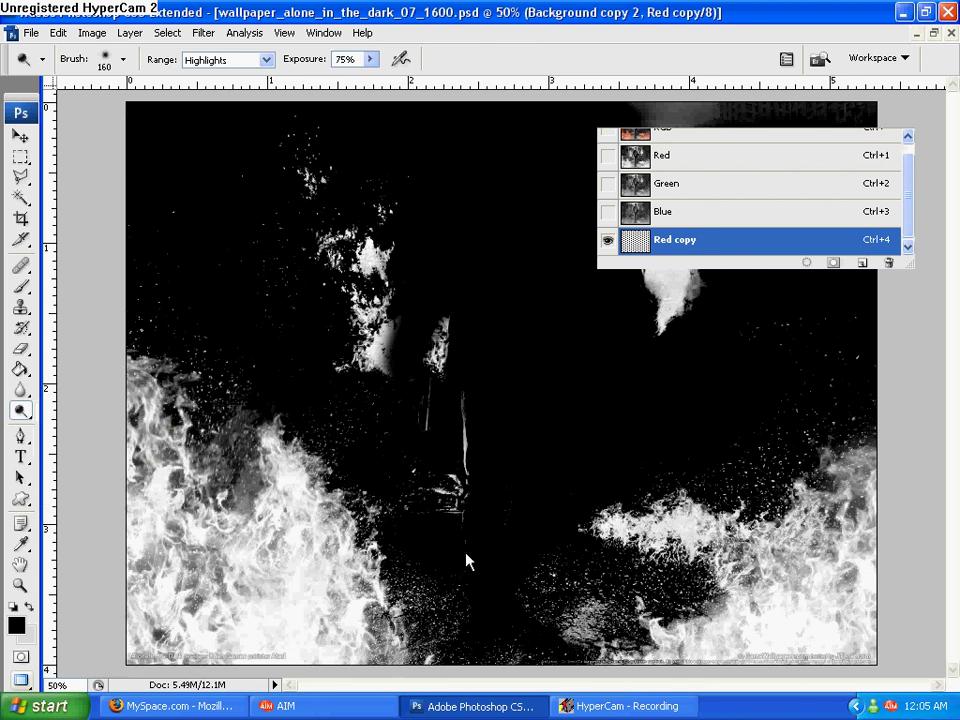
key("ctrl+z")
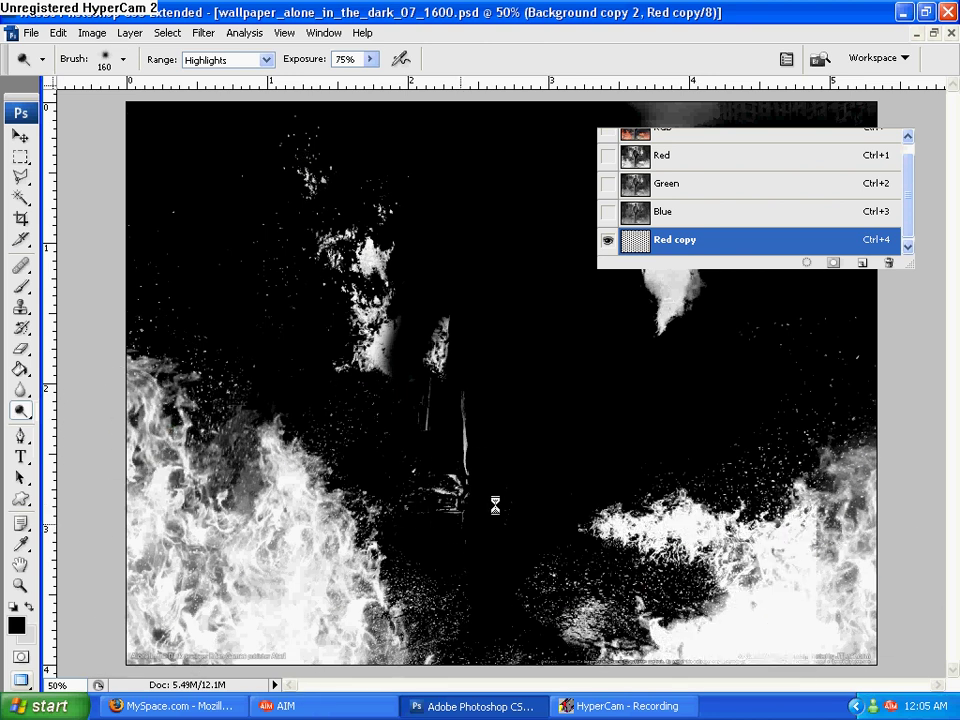
right_click(19, 410)
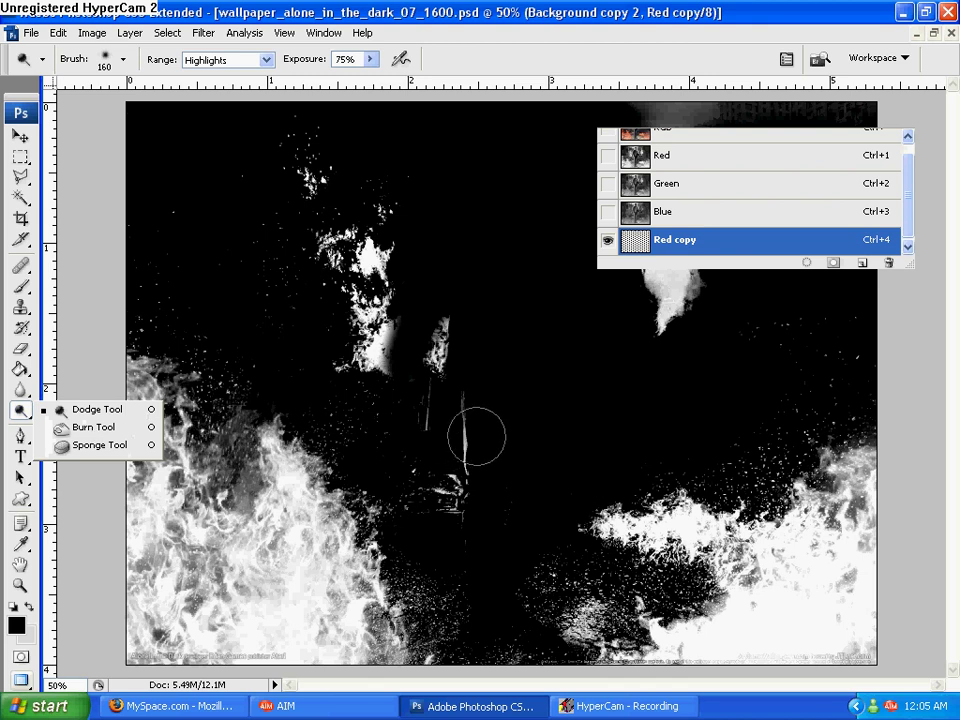
mouse_move(476, 407)
left_mouse_down()
mouse_move(466, 497)
mouse_move(435, 499)
mouse_move(482, 542)
mouse_move(493, 497)
mouse_move(463, 465)
left_mouse_up()
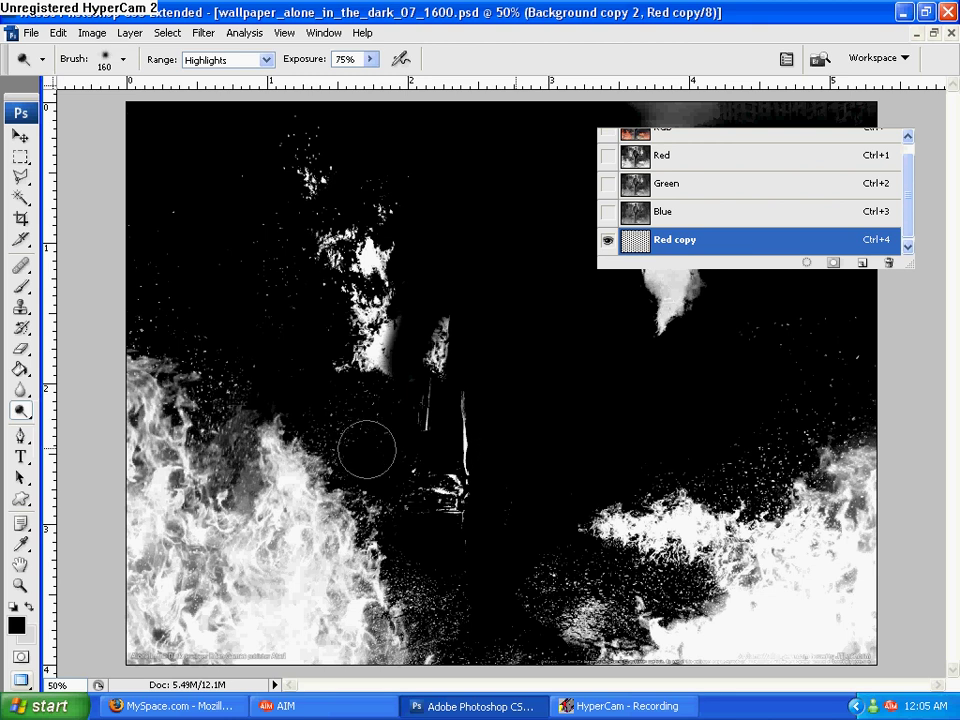
left_click(20, 287)
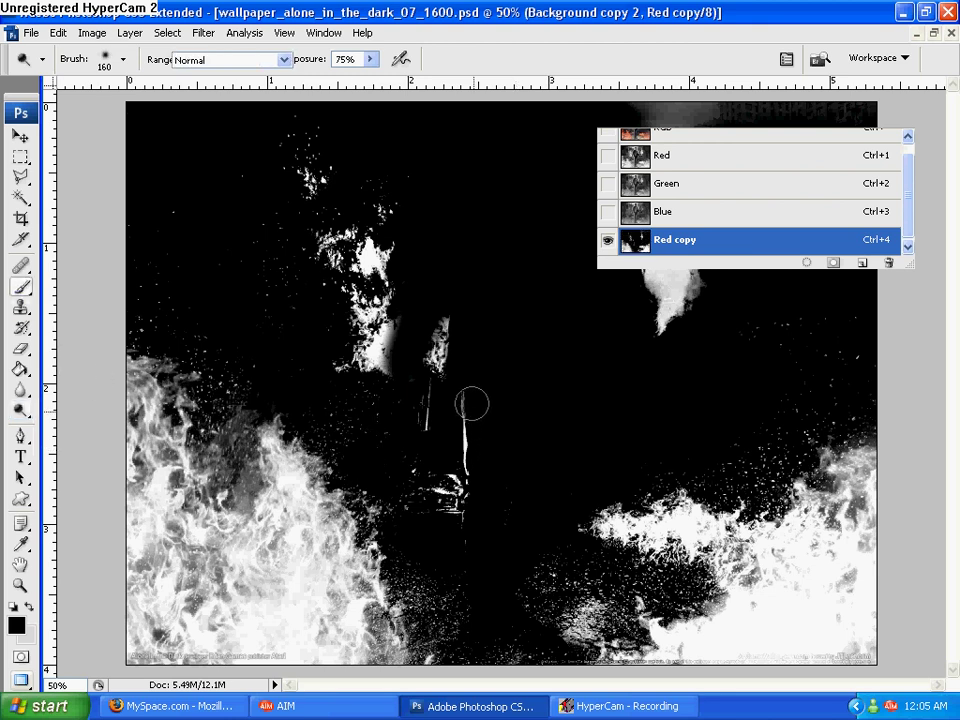
- Paint the vertical white streak black and load the Red copy channel as a selection
mouse_move(472, 404)
left_mouse_down()
mouse_move(489, 514)
mouse_move(481, 281)
left_mouse_up()
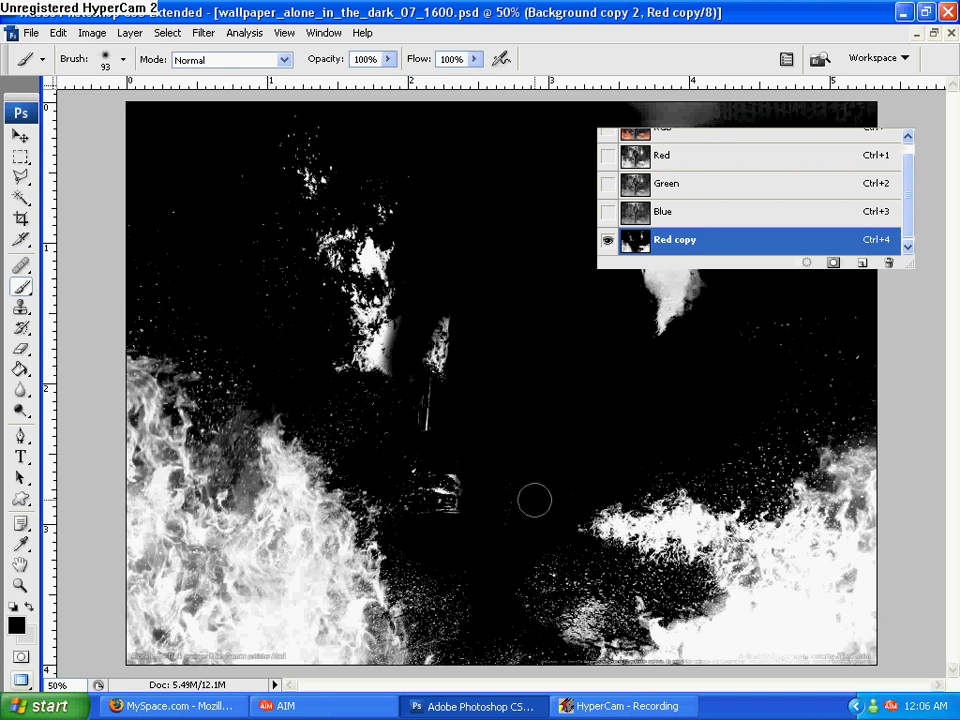
key("ctrl+alt+4")
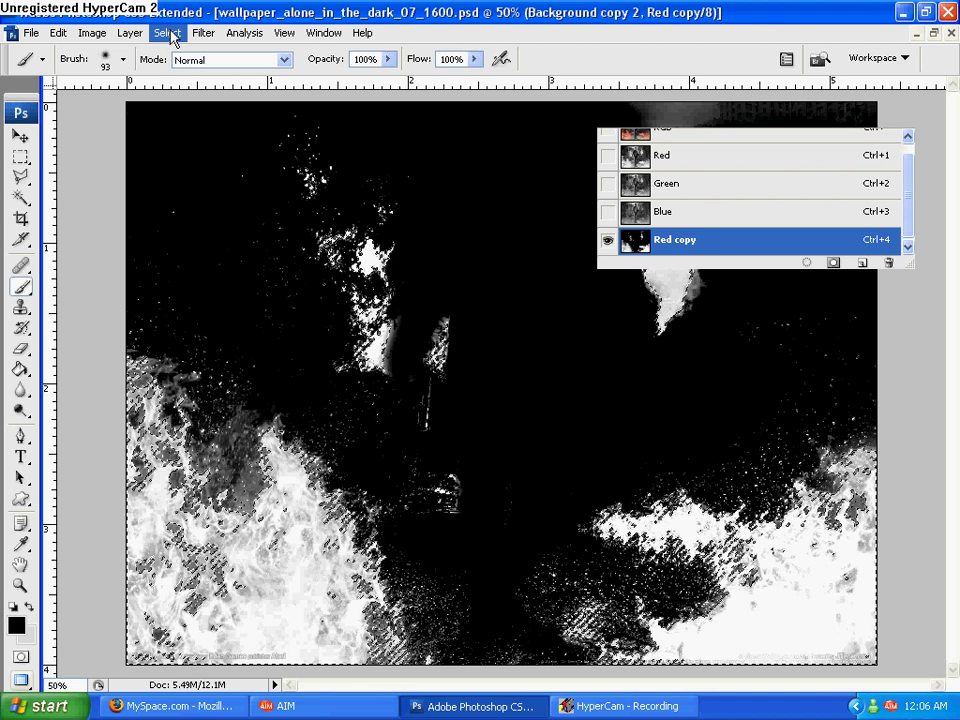
- Feather the flame selection via Select > Modify > Feather
left_click(167, 33)
left_click(360, 283)
left_click(561, 238)
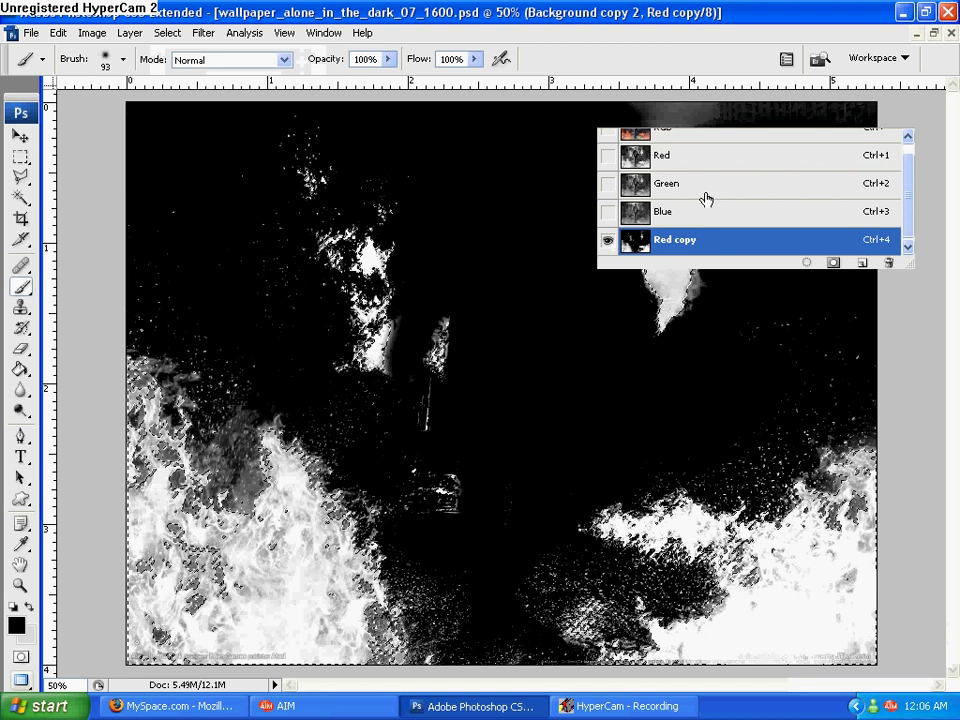
- Return to the RGB composite channel and the Layers list, keeping the selection
scroll(778, 154, "up", 1)
left_click(695, 148)
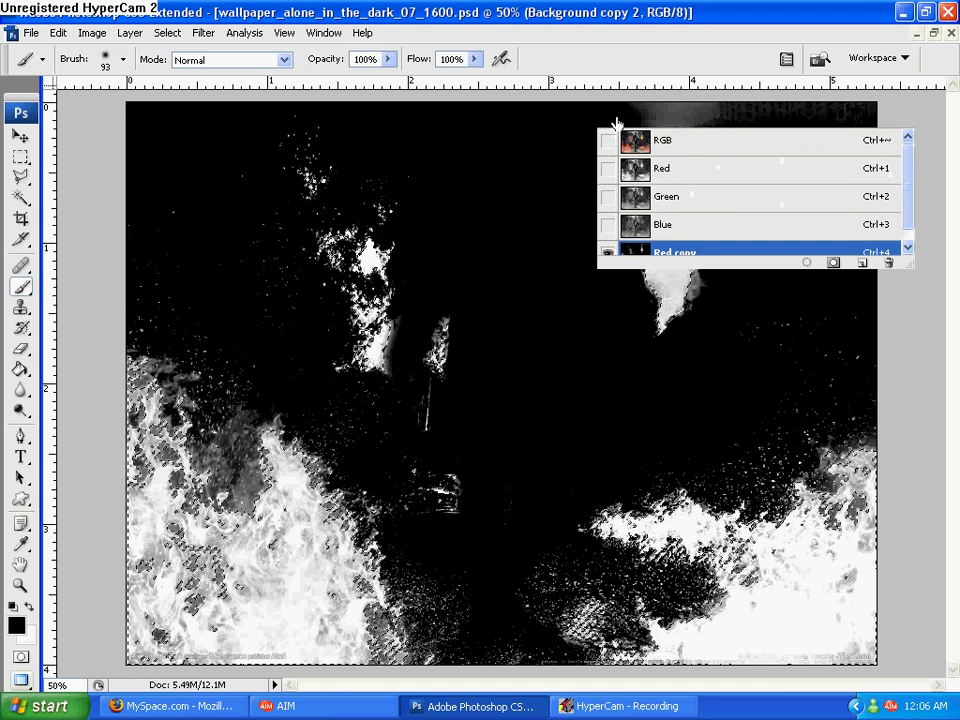
key("ctrl+grave")
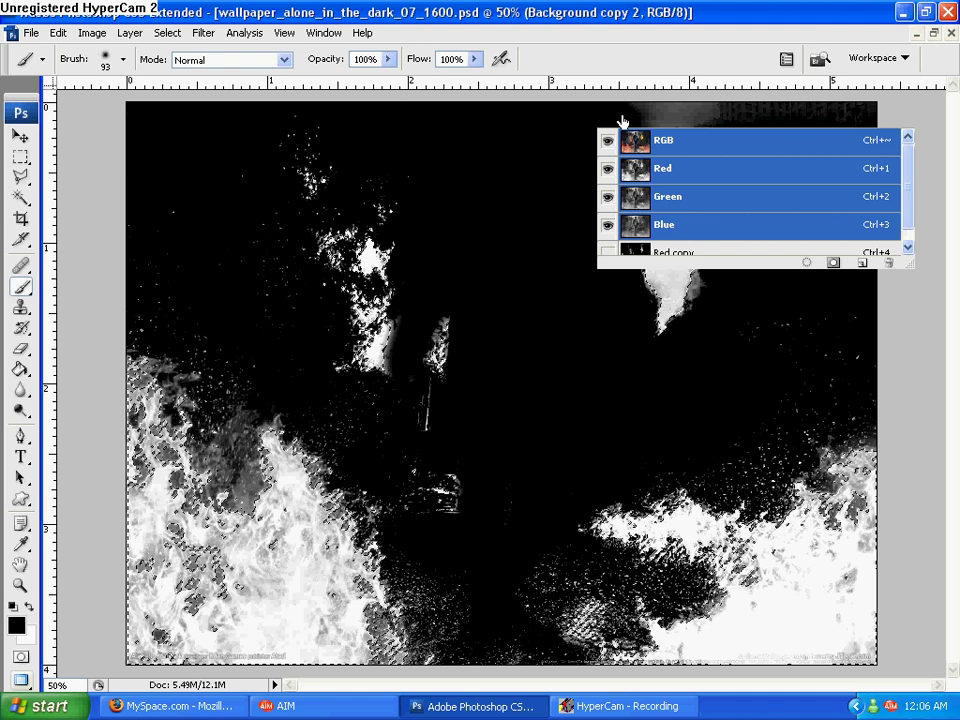
left_click(627, 122)
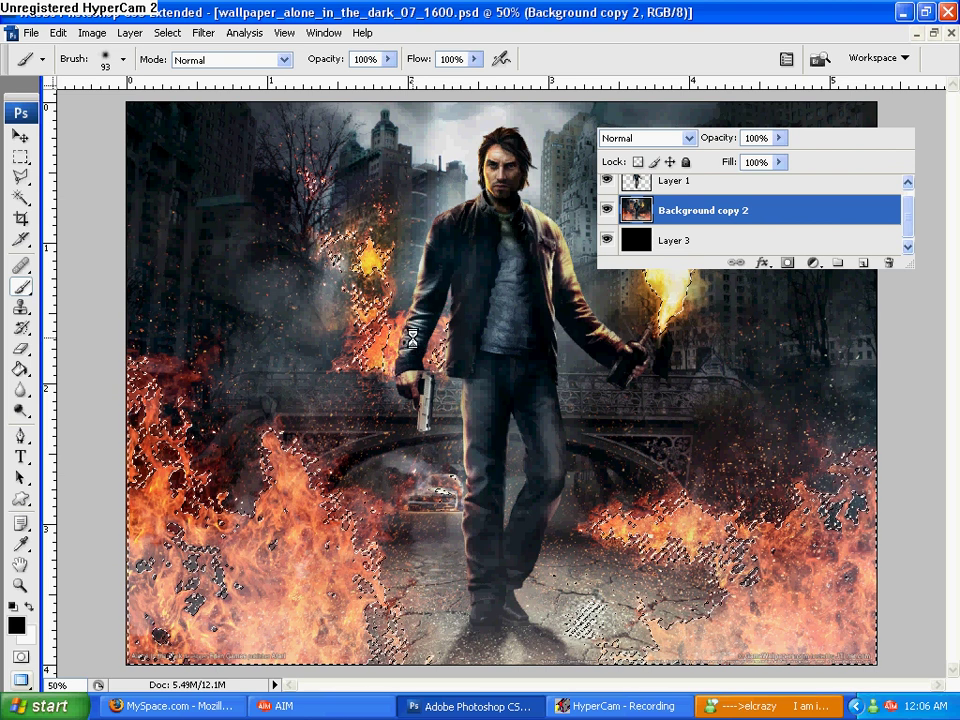
- Copy the selected flames onto new Layer 4 and hide Background copy 2
key("ctrl+shift+alt+n")
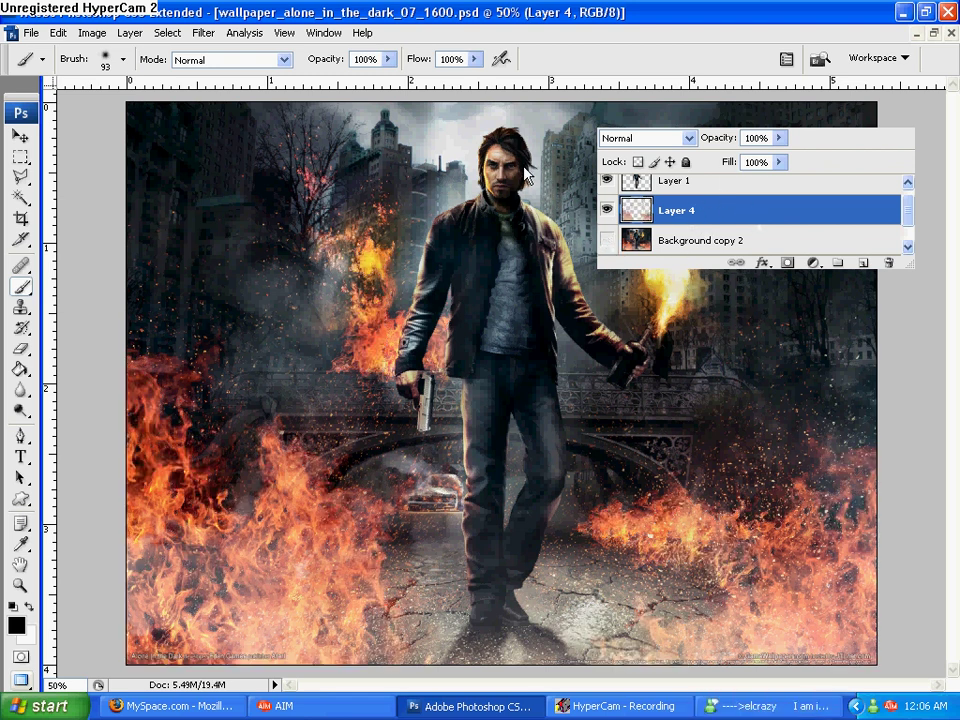
left_click(607, 241)
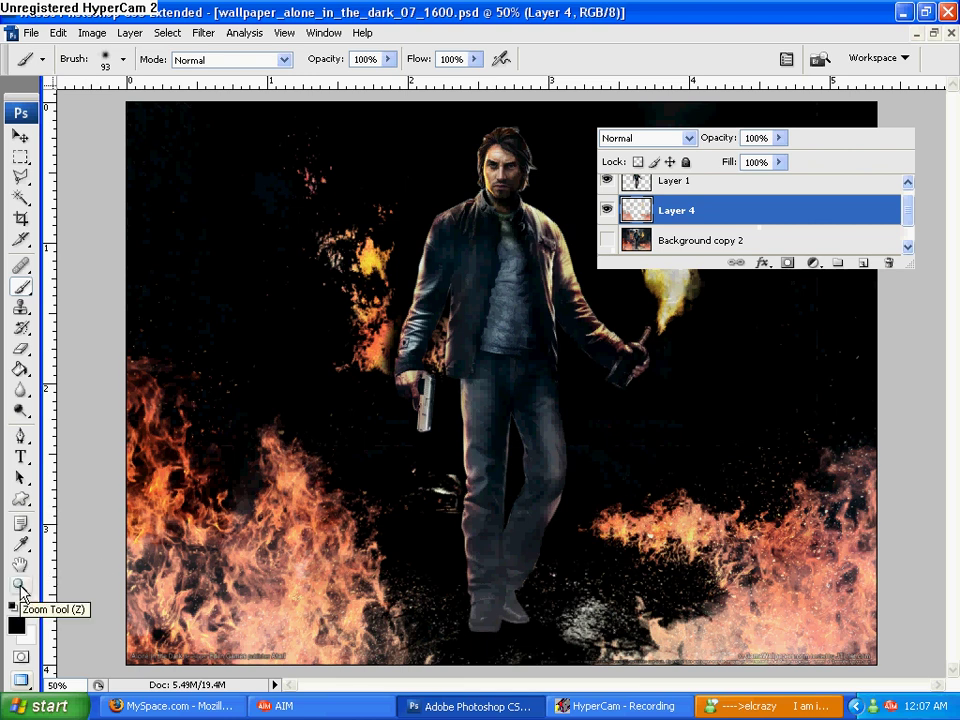
- Close the floating Layers panel to view the whole composition, then choose the Eraser tool
left_click(858, 117)
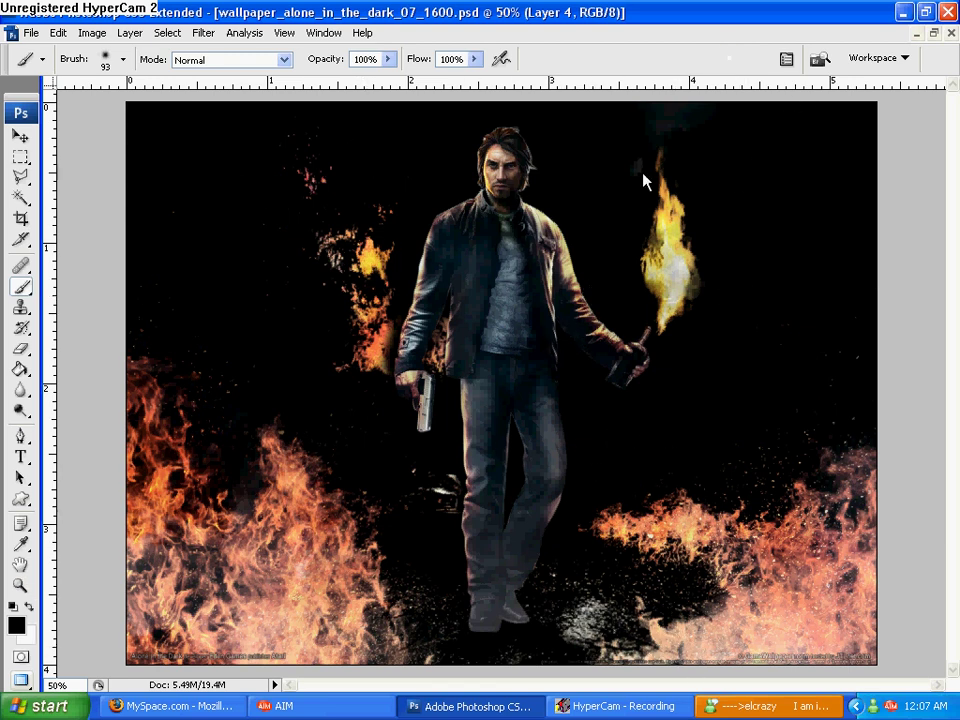
left_click(20, 348)
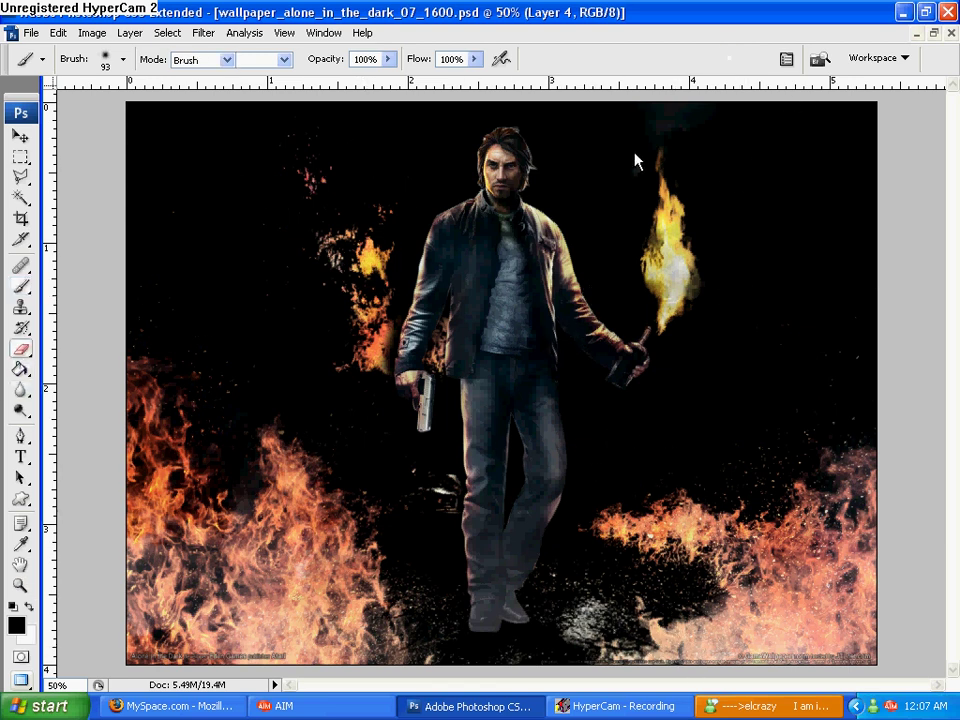